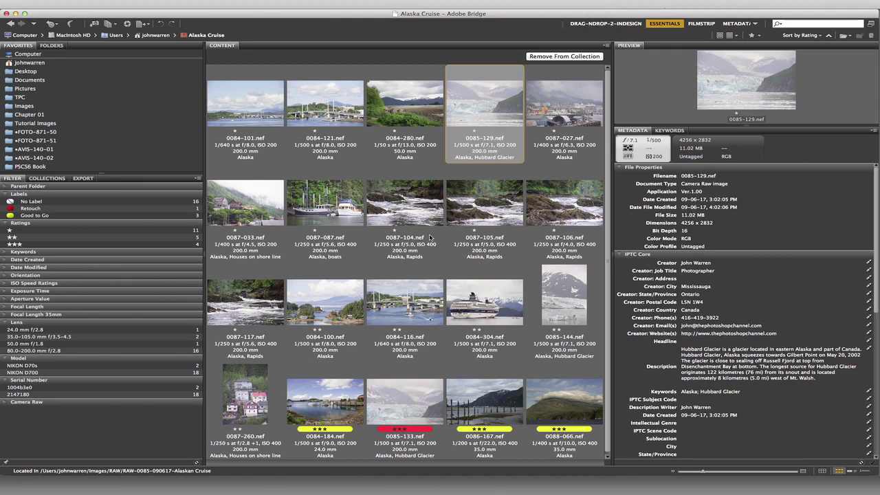
- Select all images in the Alaska Cruise collection and load them into Photoshop's Image Processor
{"action": "key", "text": "super+a"}
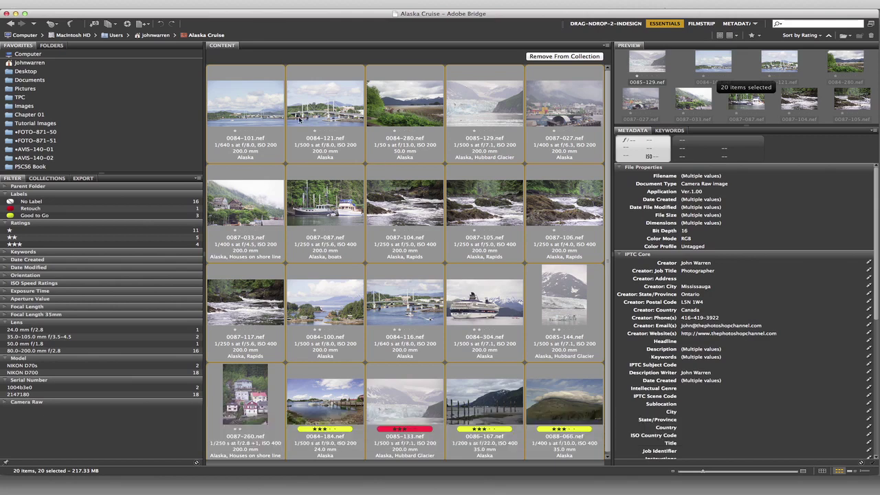
{"action": "left_click", "coordinate": [215, 9]}
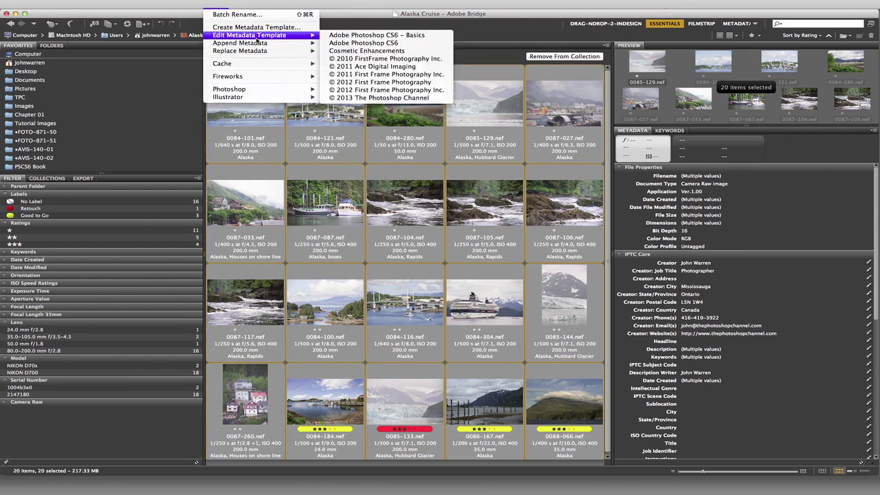
{"action": "mouse_move", "coordinate": [260, 44]}
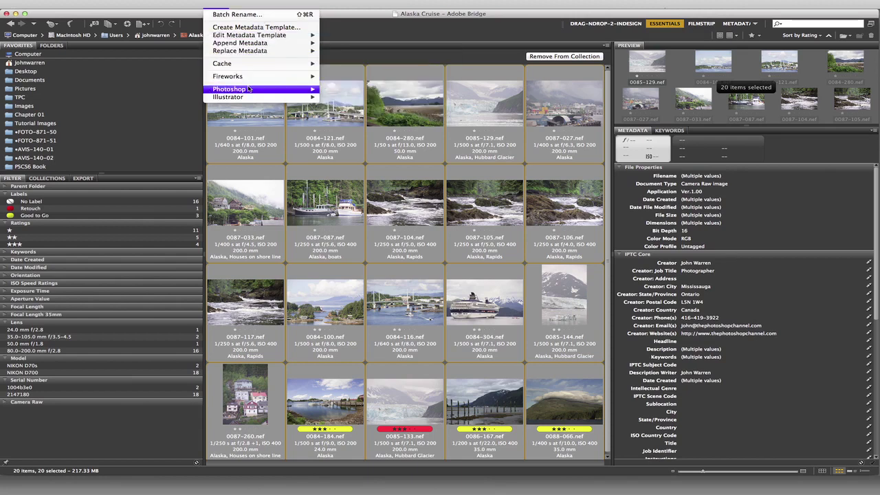
{"action": "mouse_move", "coordinate": [249, 90]}
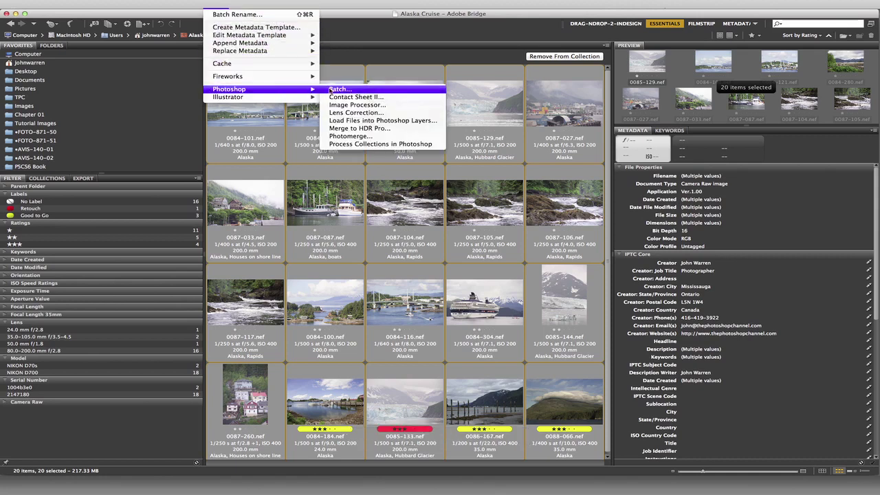
{"action": "left_click", "coordinate": [374, 106]}
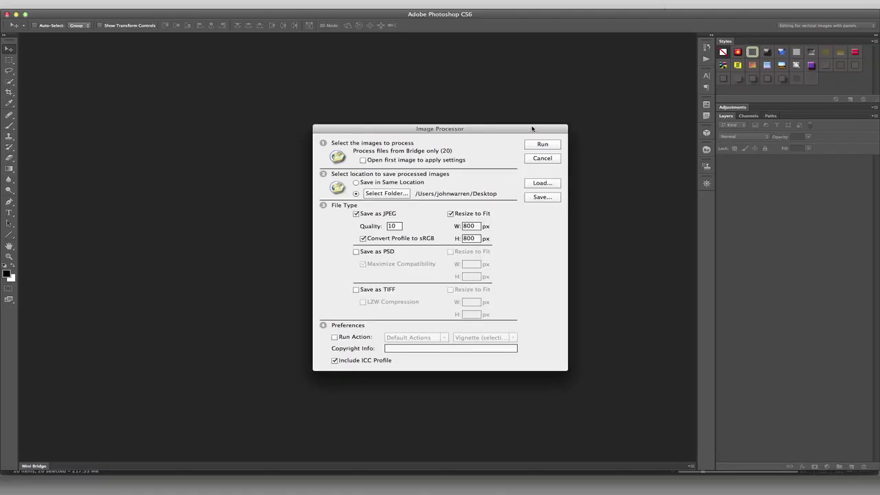
{"action": "left_click_drag", "start_coordinate": [534, 131], "coordinate": [468, 123]}
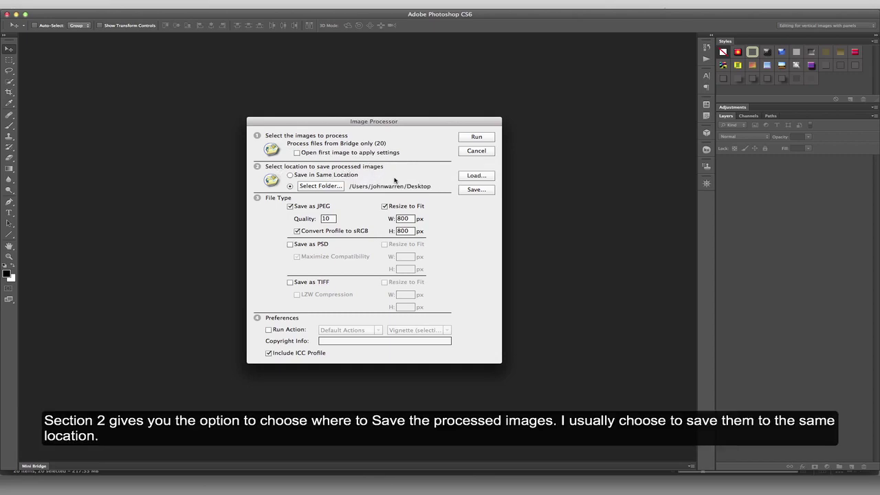
- Set the processed images to save in the same location and set the JPEG quality to 12
{"action": "left_click", "coordinate": [331, 187]}
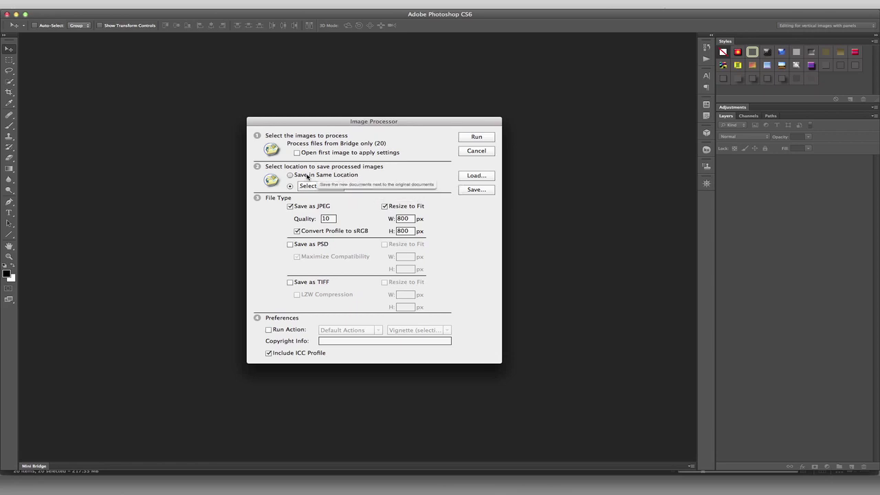
{"action": "left_click", "coordinate": [307, 176]}
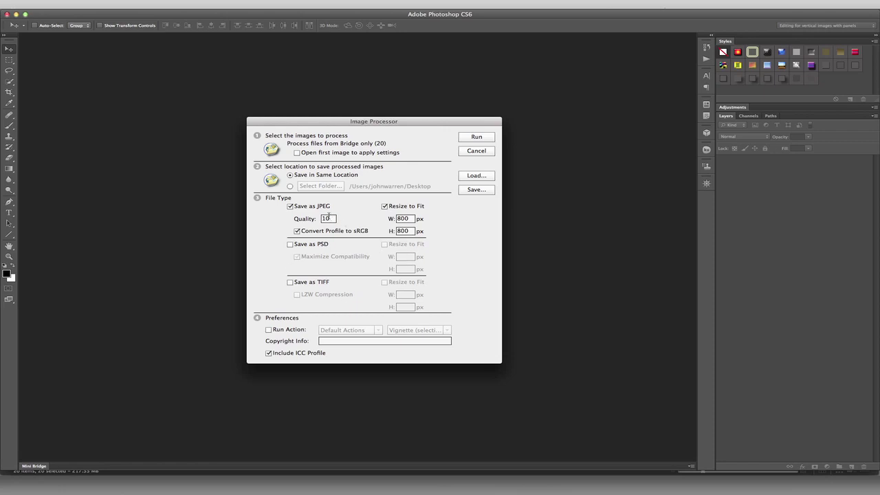
{"action": "double_click", "coordinate": [329, 218]}
{"action": "type", "text": "12"}
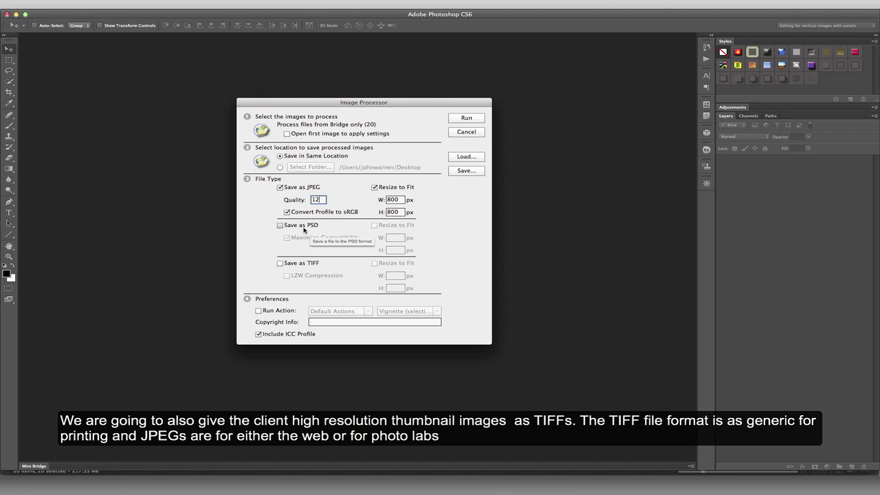
- Enable TIFF output with LZW compression, resized to fit 1200 by 1200 px, and also enable PSD output
{"action": "left_click", "coordinate": [281, 263]}
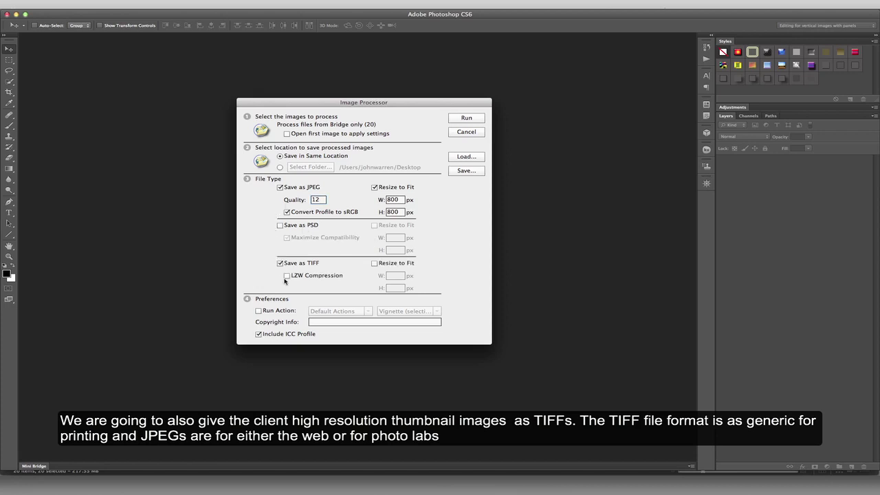
{"action": "left_click", "coordinate": [375, 264]}
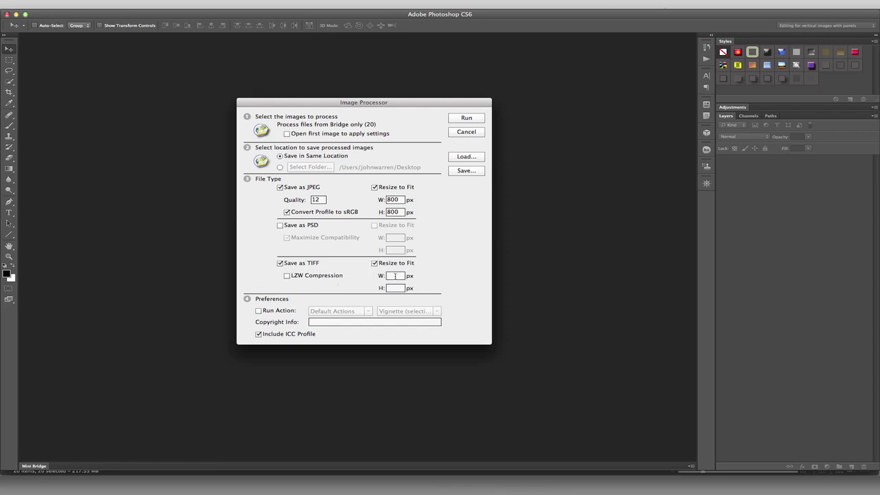
{"action": "left_click", "coordinate": [396, 275]}
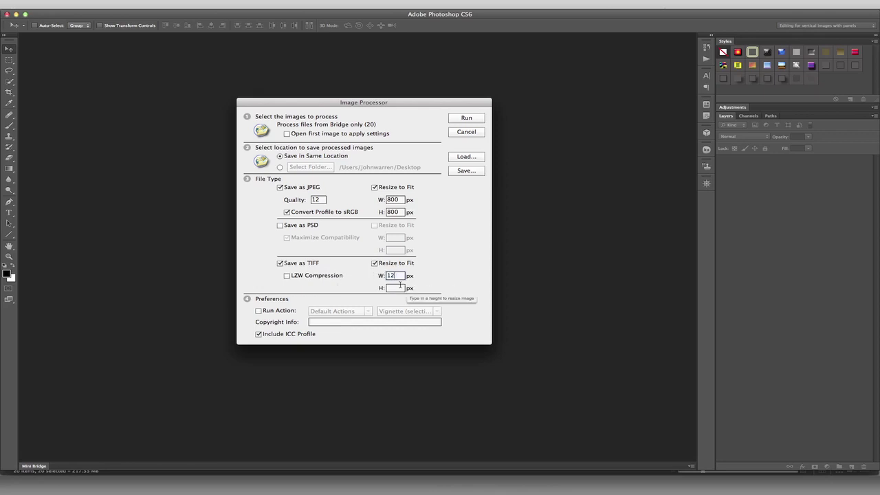
{"action": "type", "text": "1200"}
{"action": "key", "text": "Tab"}
{"action": "type", "text": "1200"}
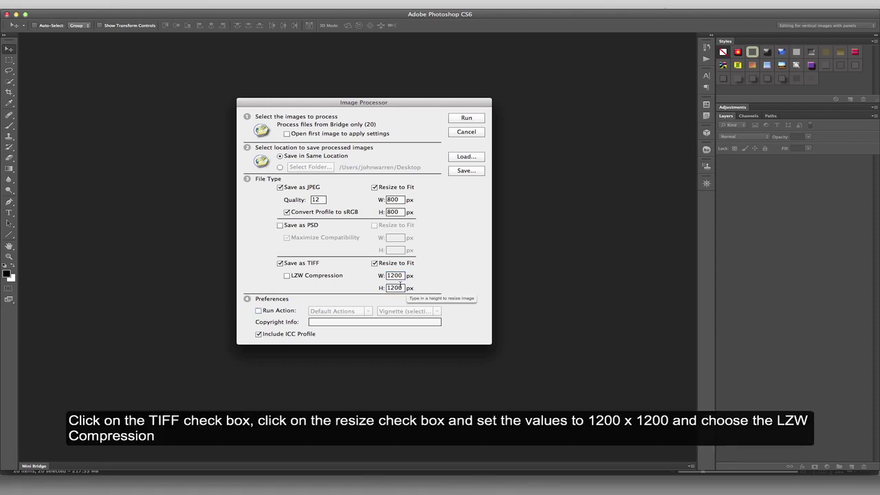
{"action": "left_click", "coordinate": [287, 276]}
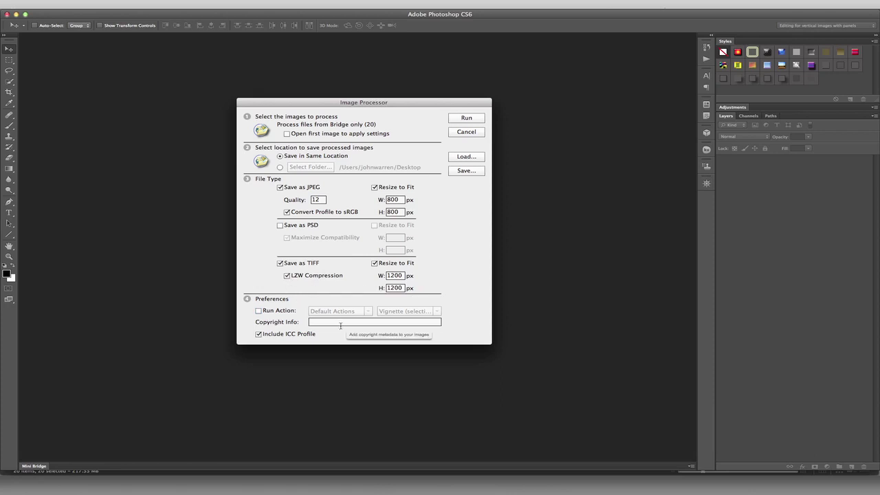
{"action": "left_click", "coordinate": [280, 226]}
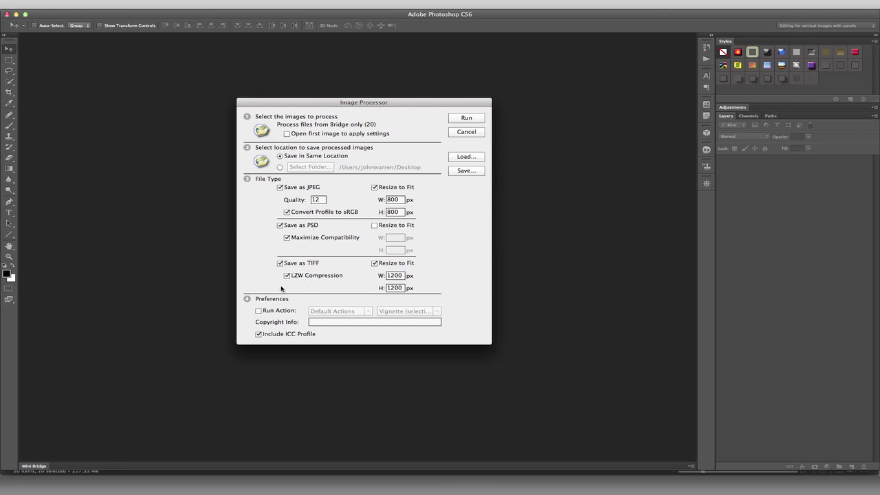
{"action": "left_click", "coordinate": [273, 313]}
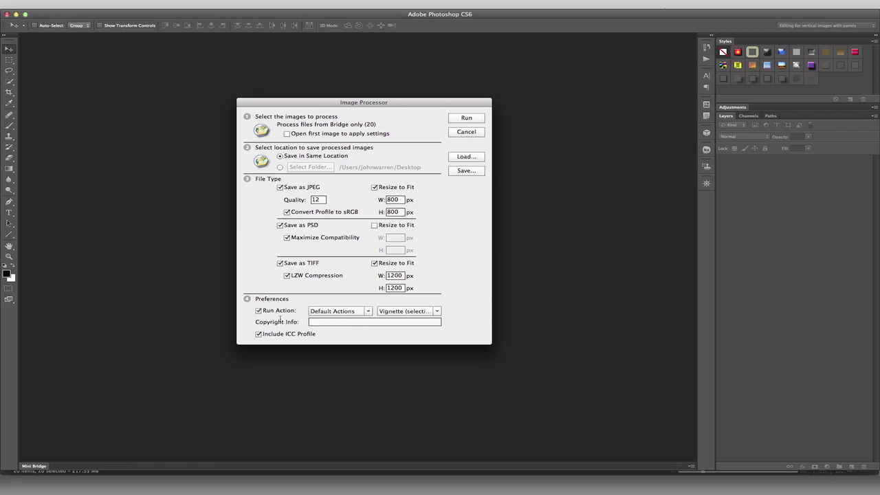
{"action": "left_click", "coordinate": [367, 310]}
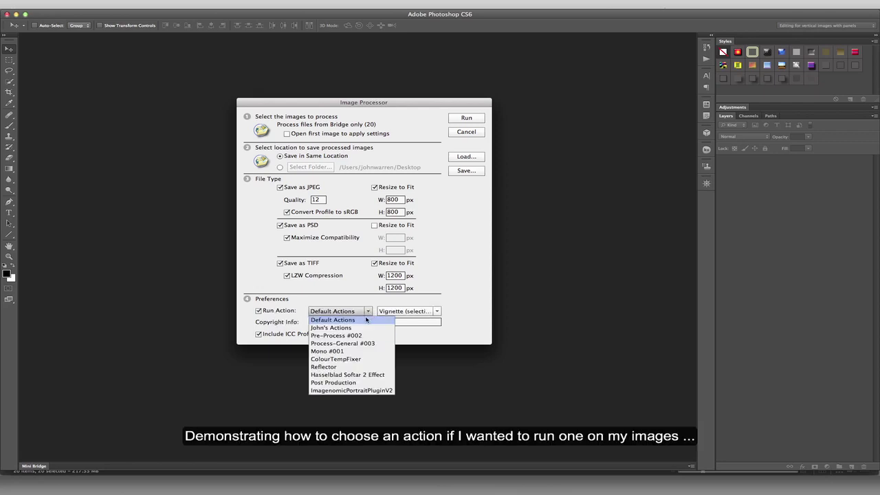
{"action": "left_click", "coordinate": [358, 383]}
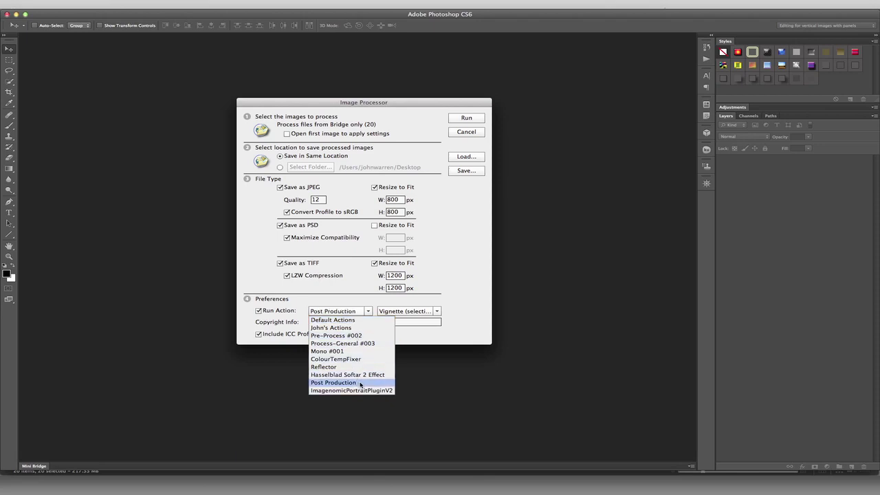
{"action": "left_click", "coordinate": [436, 311]}
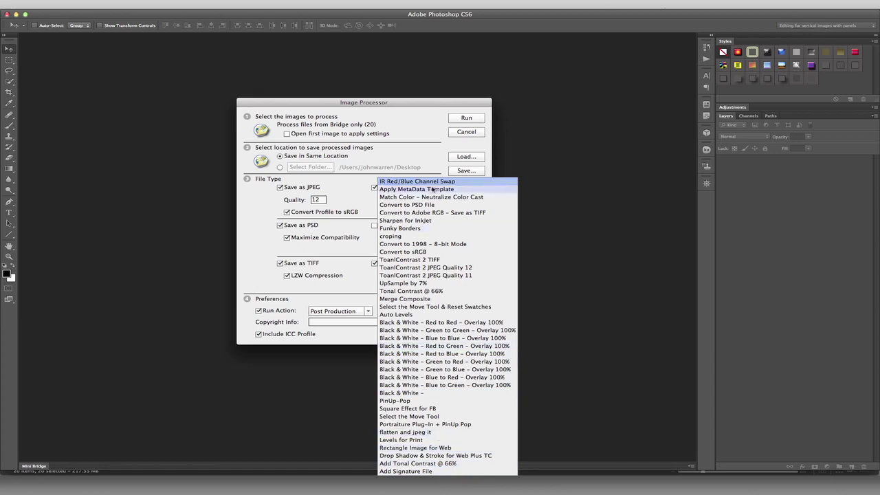
{"action": "left_click", "coordinate": [357, 301]}
{"action": "left_click", "coordinate": [258, 311]}
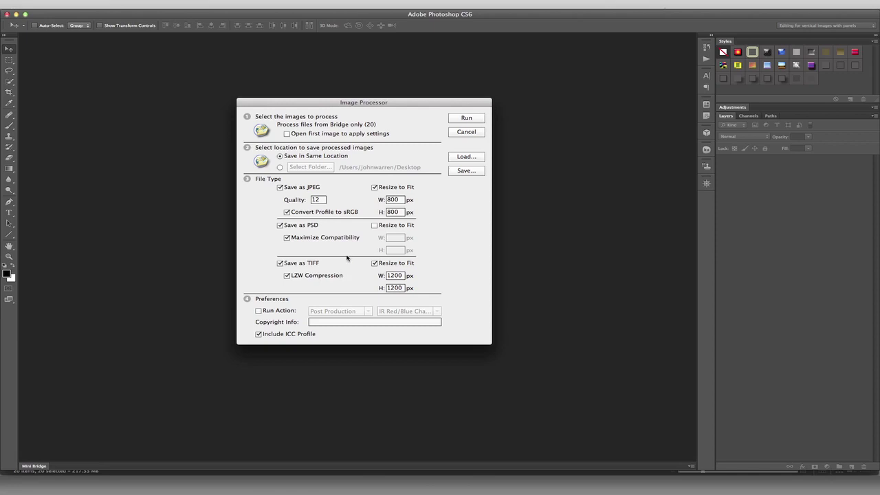
- Save the Image Processor settings as Client ABC on the Desktop and run the processing
{"action": "left_click", "coordinate": [470, 171]}
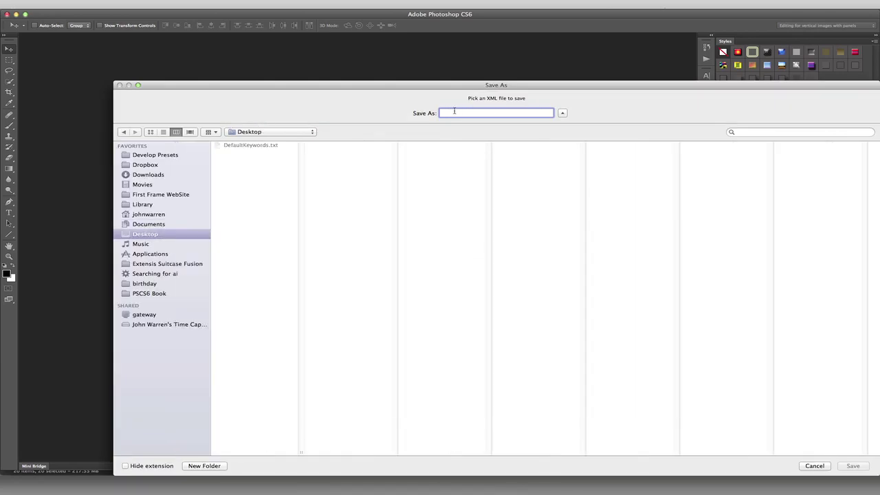
{"action": "type", "text": "Client ABC"}
{"action": "key", "text": "Return"}
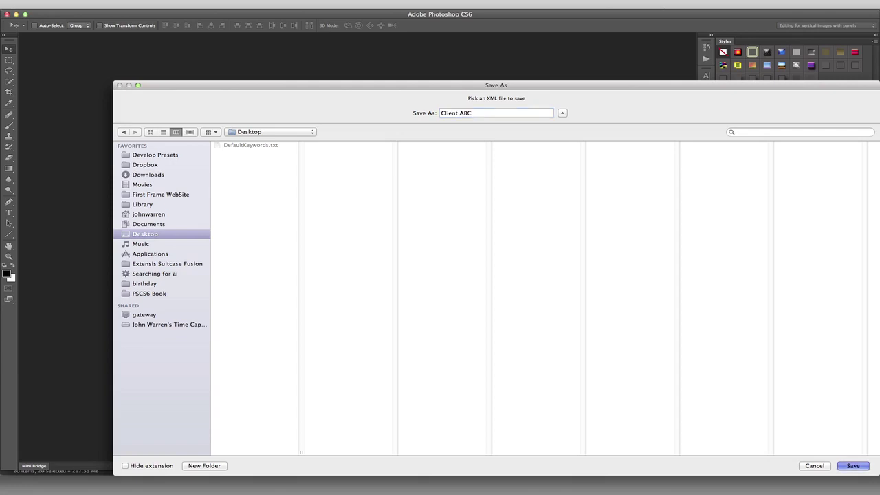
{"action": "left_click", "coordinate": [464, 118]}
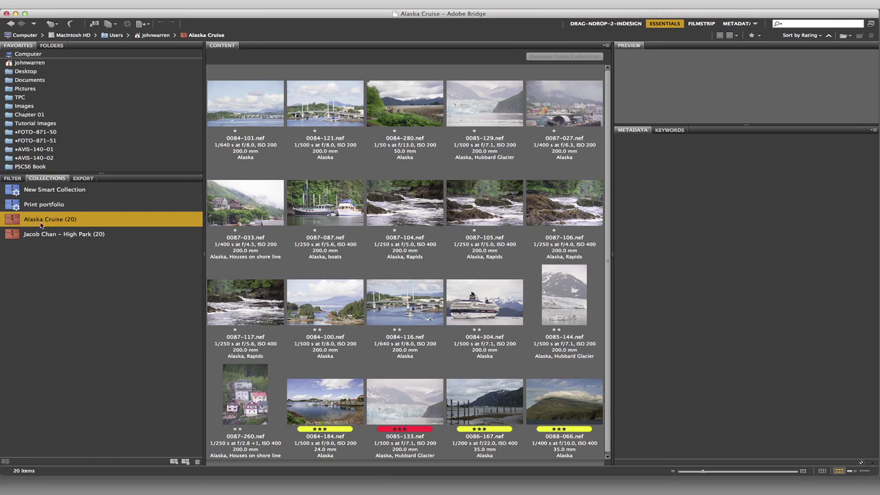
- In Bridge, open the RAW folder inside Images and enlarge the thumbnails enough to read the full folder names
{"action": "left_click", "coordinate": [30, 107]}
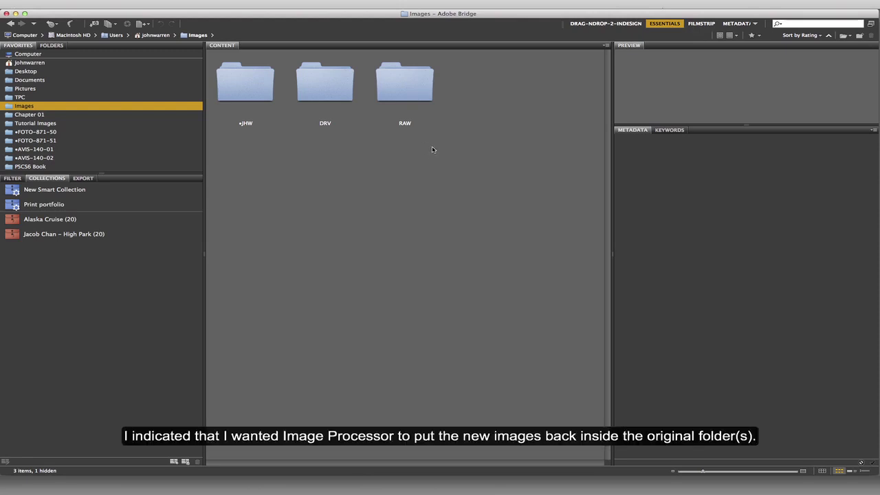
{"action": "left_click", "coordinate": [409, 88]}
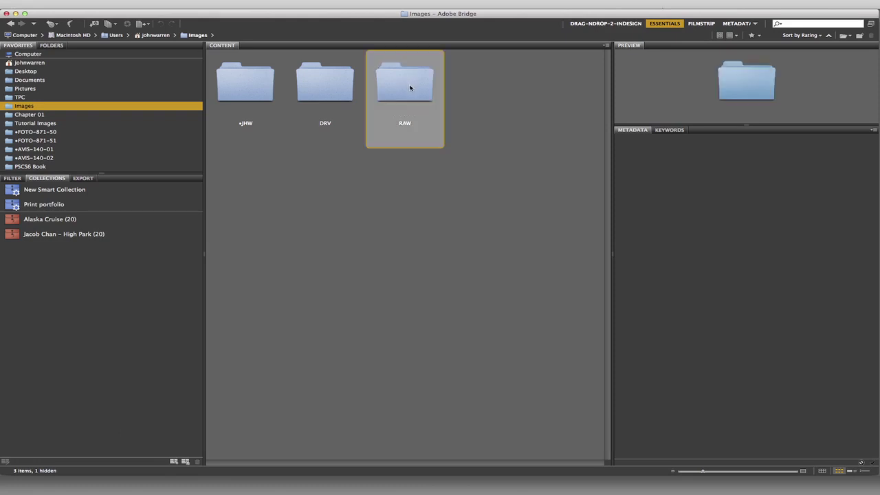
{"action": "double_click", "coordinate": [412, 87]}
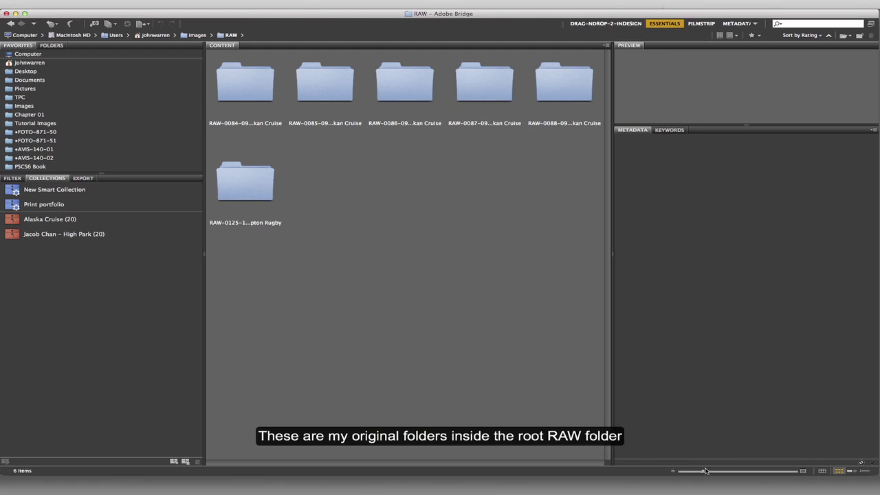
{"action": "left_click_drag", "start_coordinate": [702, 472], "coordinate": [719, 472]}
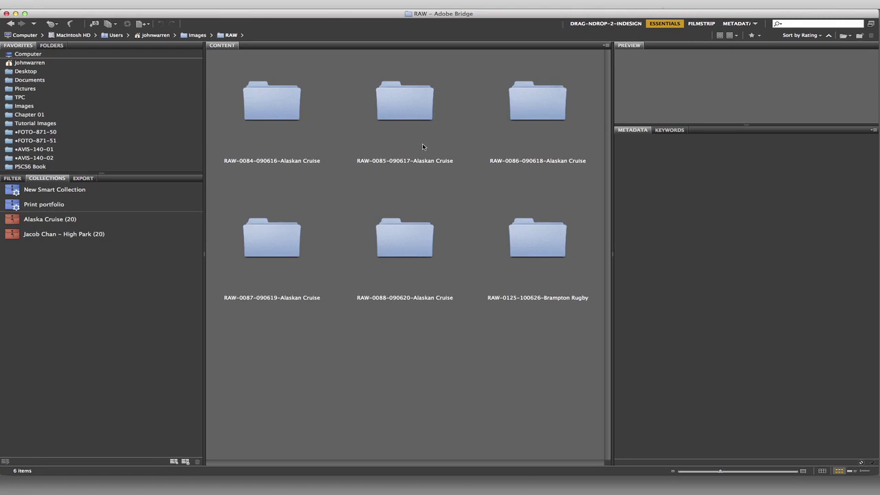
{"action": "double_click", "coordinate": [276, 100]}
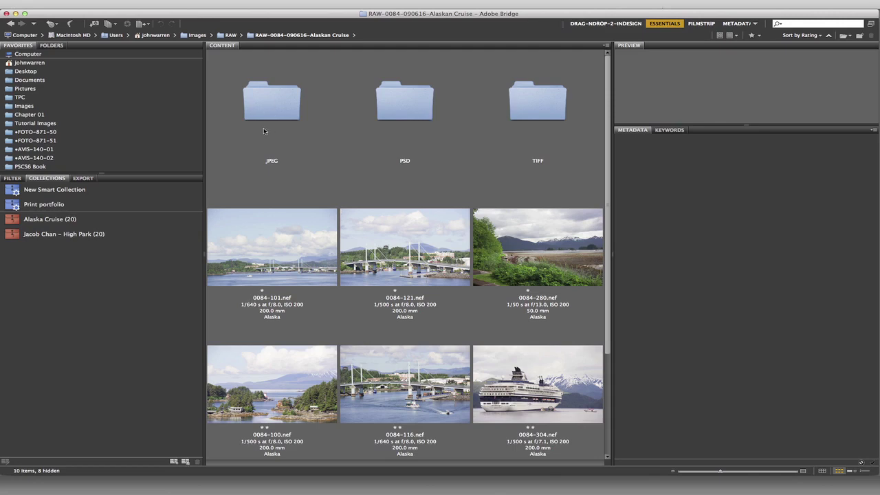
{"action": "left_click", "coordinate": [275, 111]}
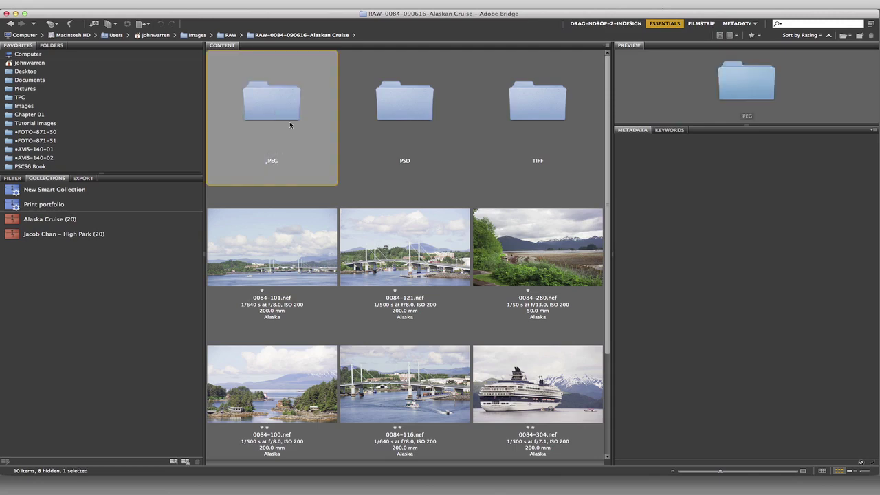
{"action": "double_click", "coordinate": [290, 124]}
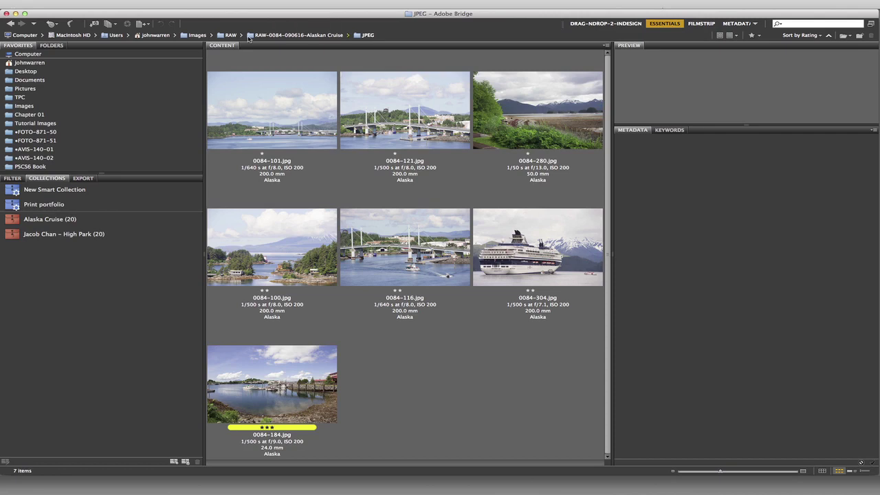
{"action": "left_click", "coordinate": [307, 36]}
{"action": "double_click", "coordinate": [407, 102]}
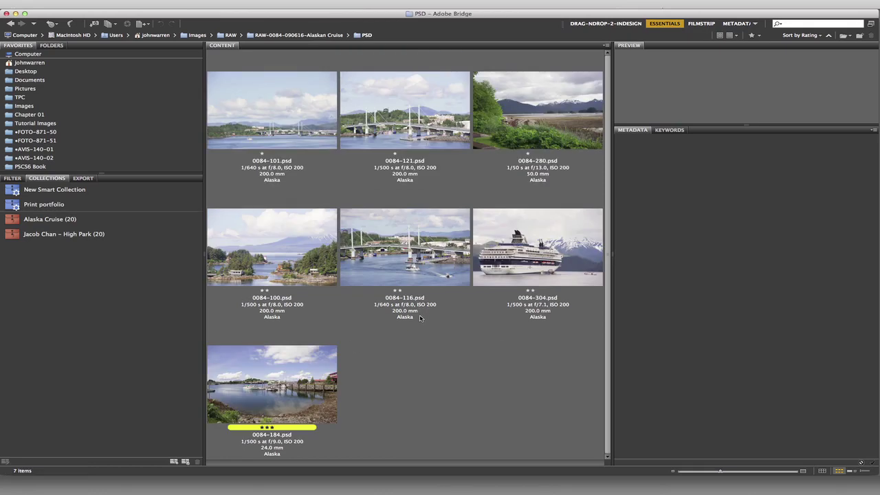
{"action": "left_click", "coordinate": [322, 36]}
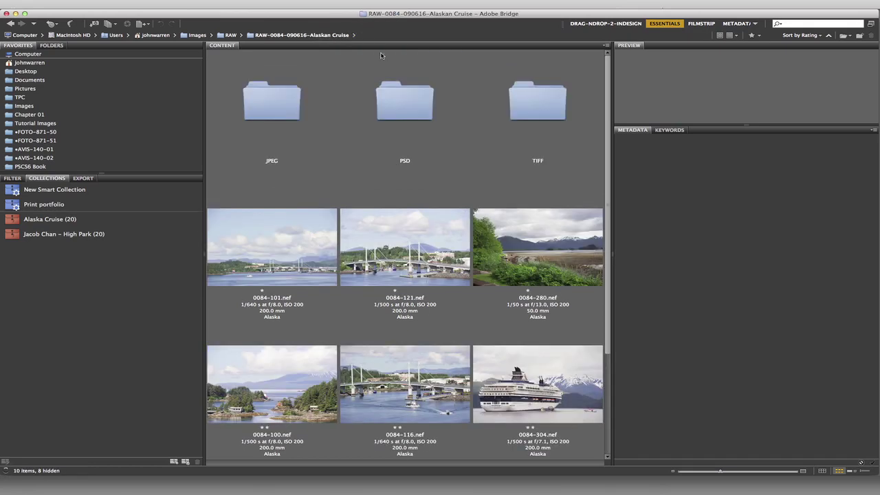
{"action": "double_click", "coordinate": [547, 112]}
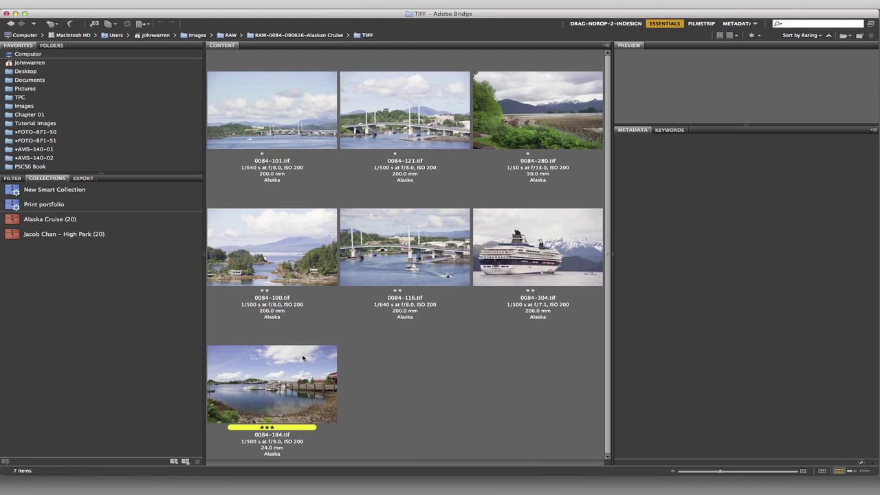
{"action": "left_click", "coordinate": [289, 35]}
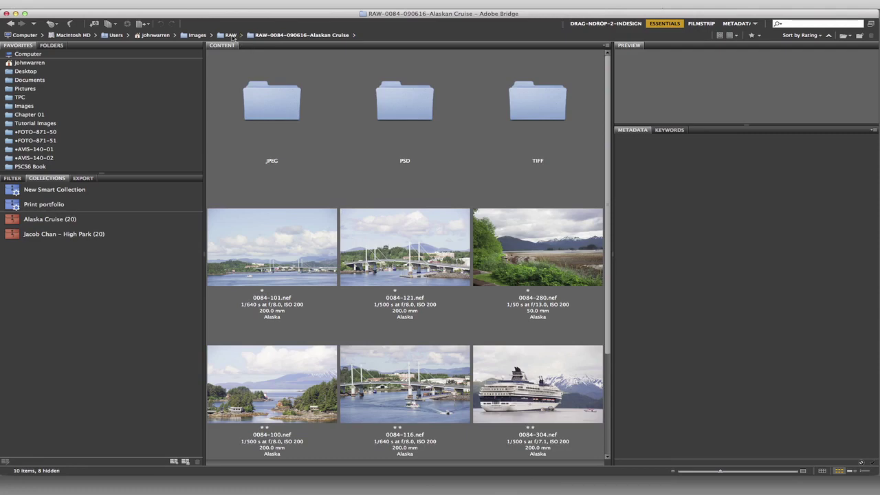
{"action": "left_click", "coordinate": [231, 35]}
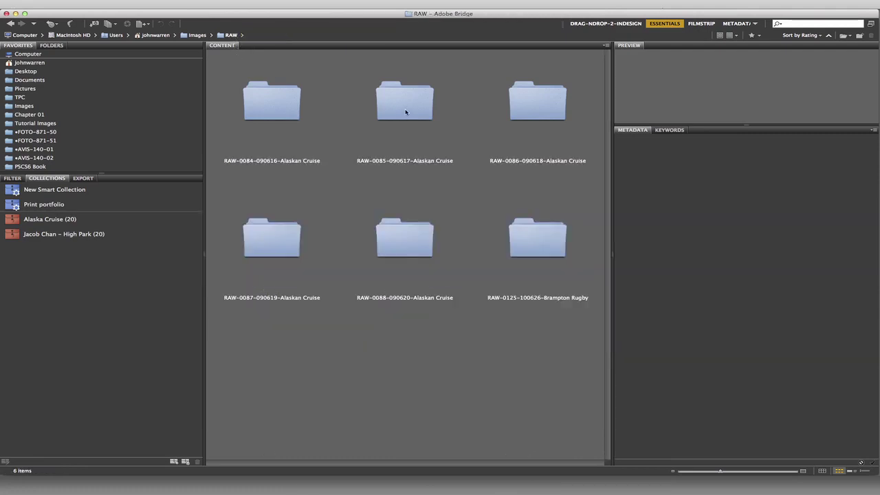
{"action": "double_click", "coordinate": [405, 112]}
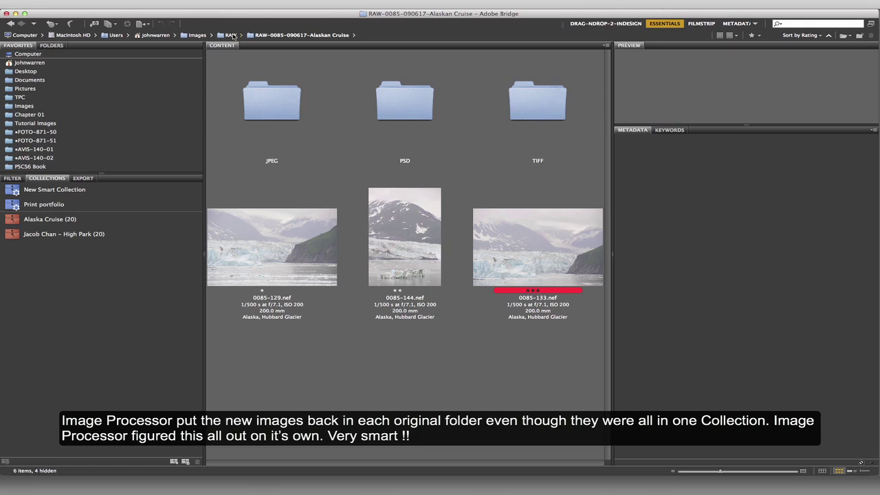
{"action": "left_click", "coordinate": [231, 35]}
{"action": "double_click", "coordinate": [543, 117]}
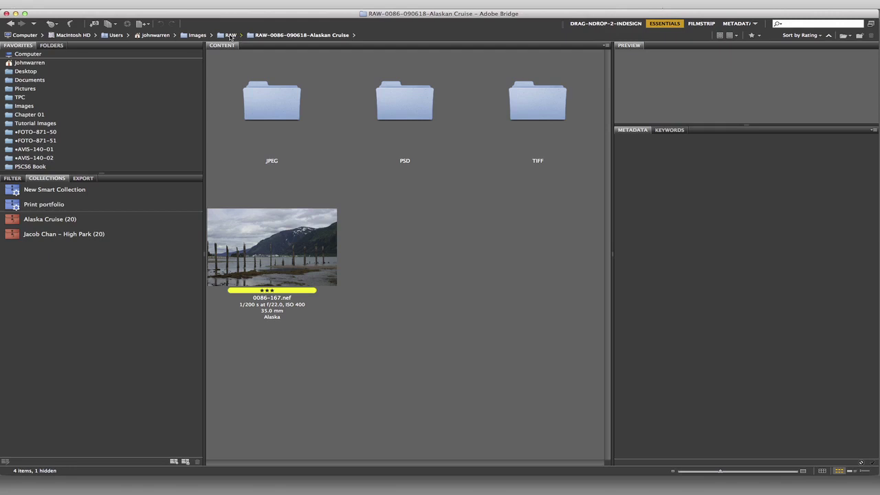
{"action": "left_click", "coordinate": [231, 35]}
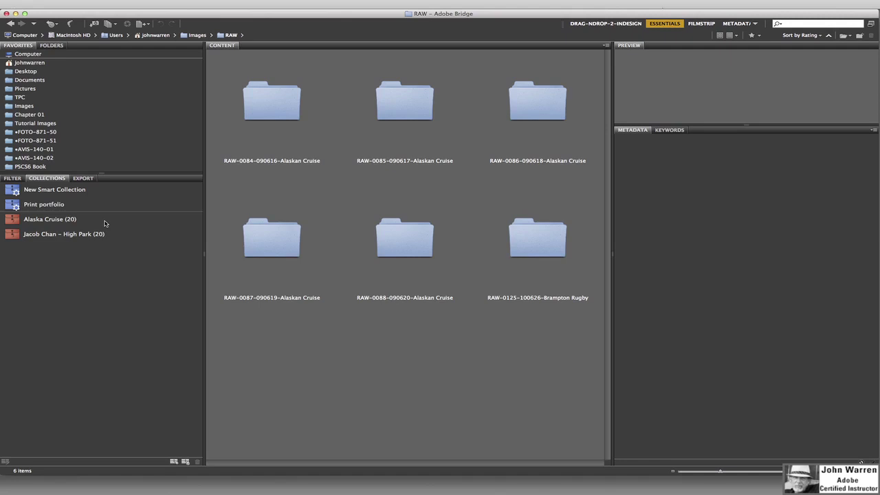
{"action": "left_click", "coordinate": [141, 108]}
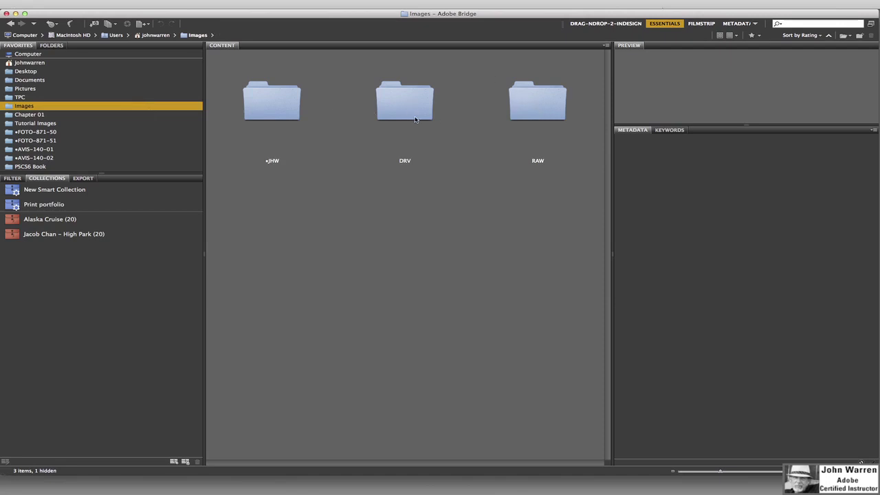
{"action": "double_click", "coordinate": [546, 114]}
{"action": "double_click", "coordinate": [283, 114]}
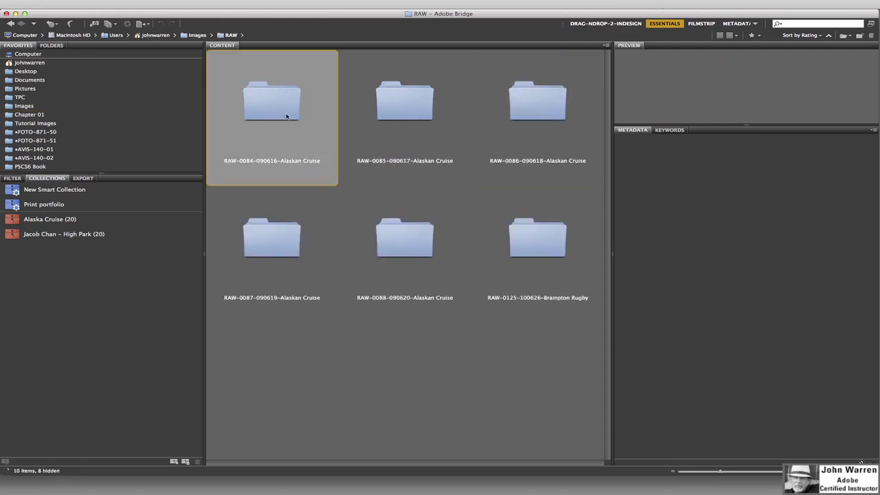